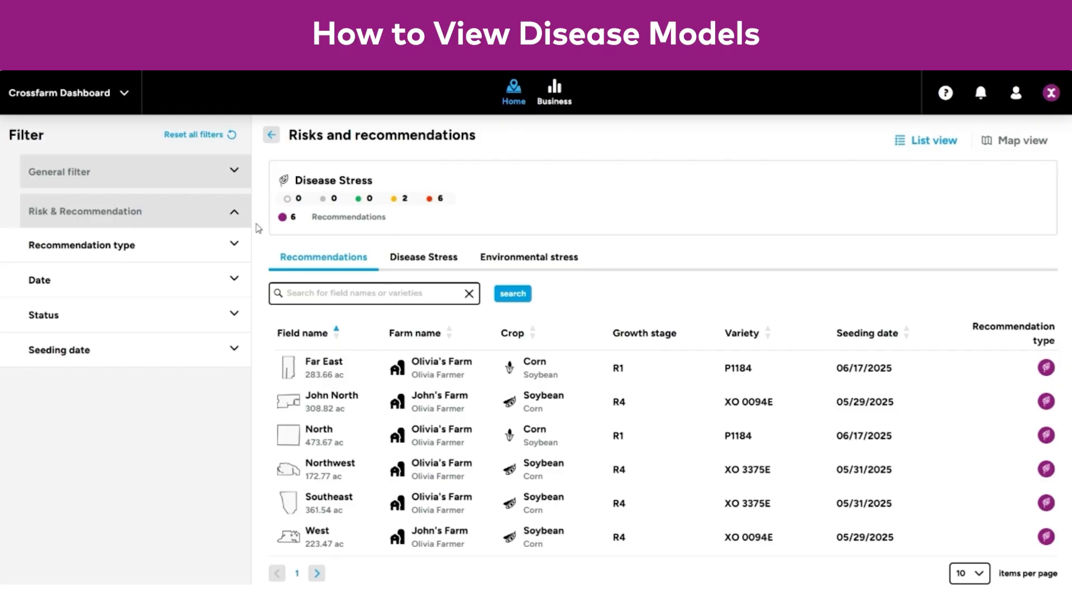
# Step: Expand the general filters and view the start and end date options of the Date filter
pyautogui.click(231, 173)
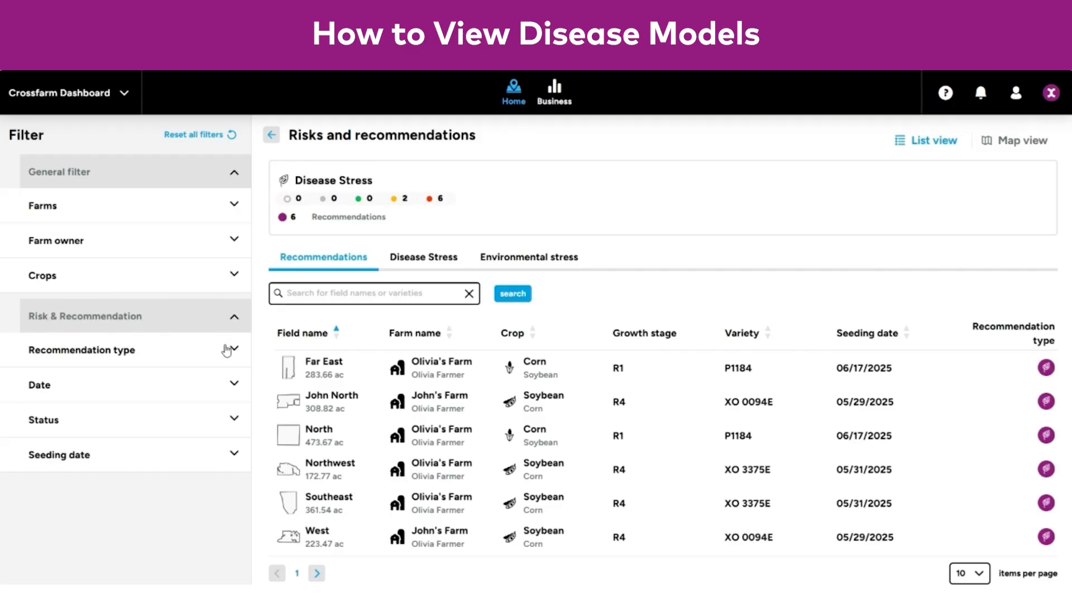
pyautogui.click(224, 395)
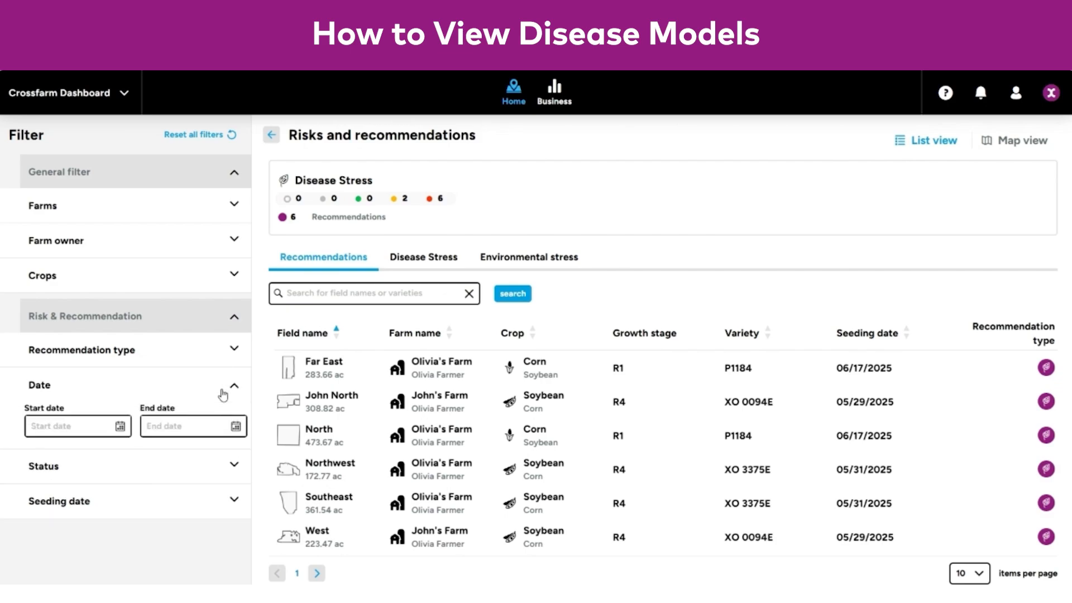
pyautogui.click(223, 395)
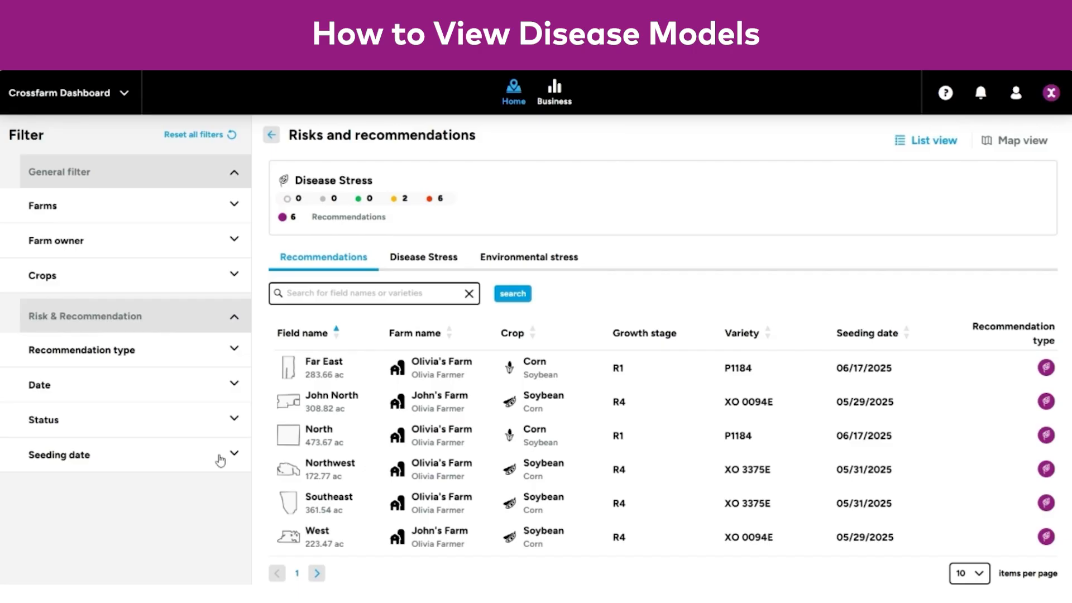
# Step: Filter the risks and recommendations list to Olivia's Farm and collapse the general filters
pyautogui.click(235, 208)
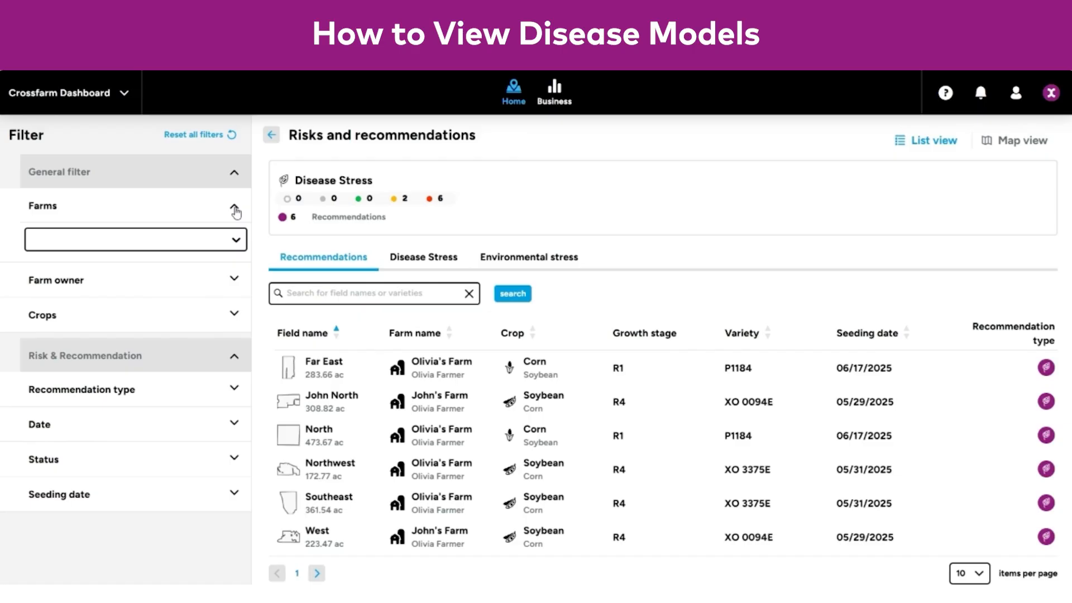
pyautogui.click(235, 240)
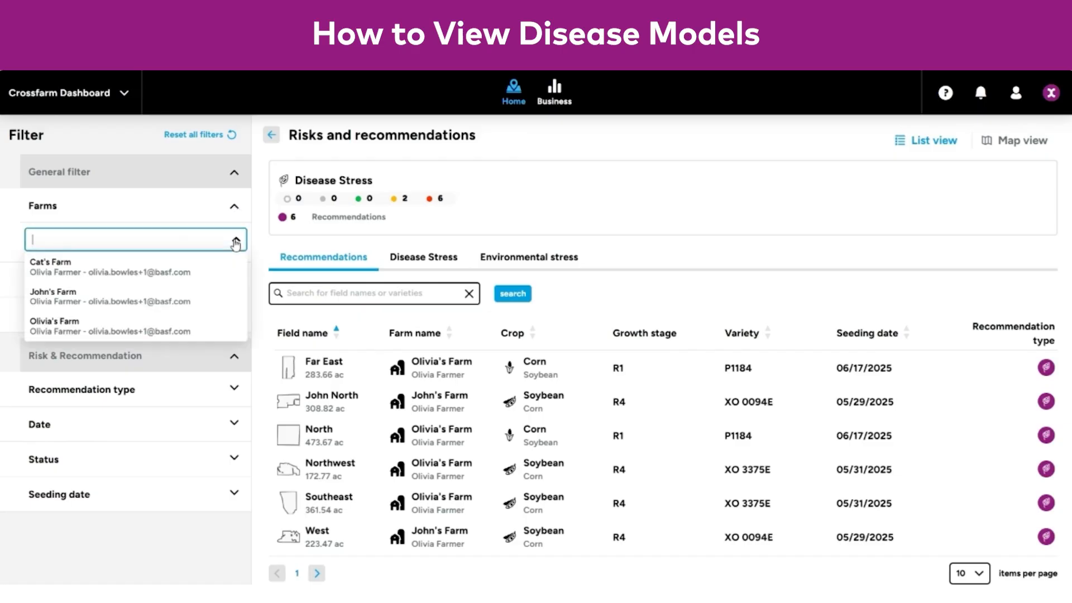
pyautogui.click(188, 330)
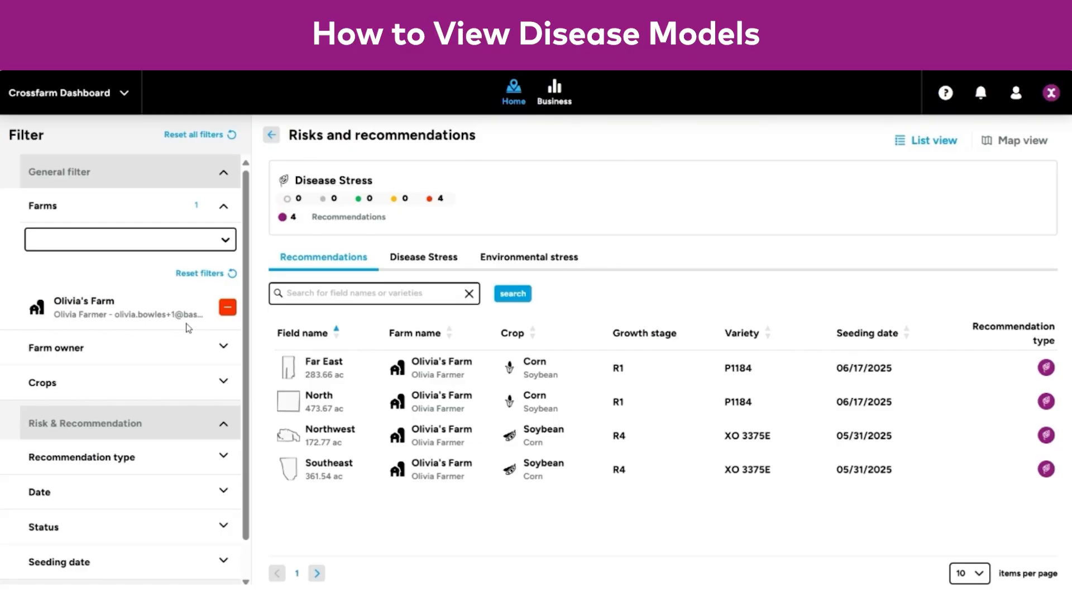
pyautogui.click(223, 173)
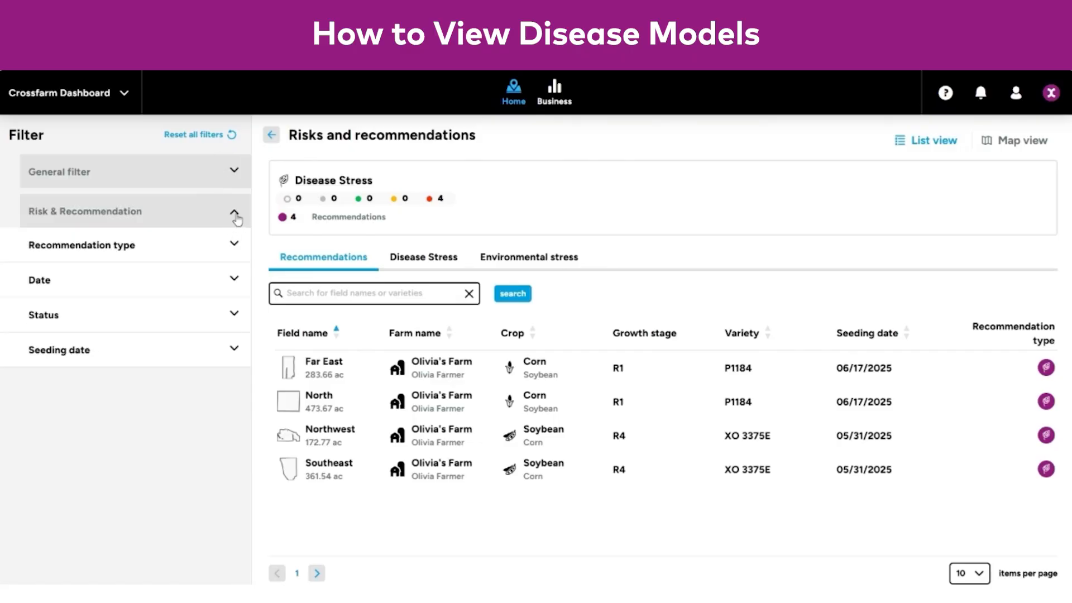
# Step: Filter the recommendations by type to Fungicide application
pyautogui.click(236, 248)
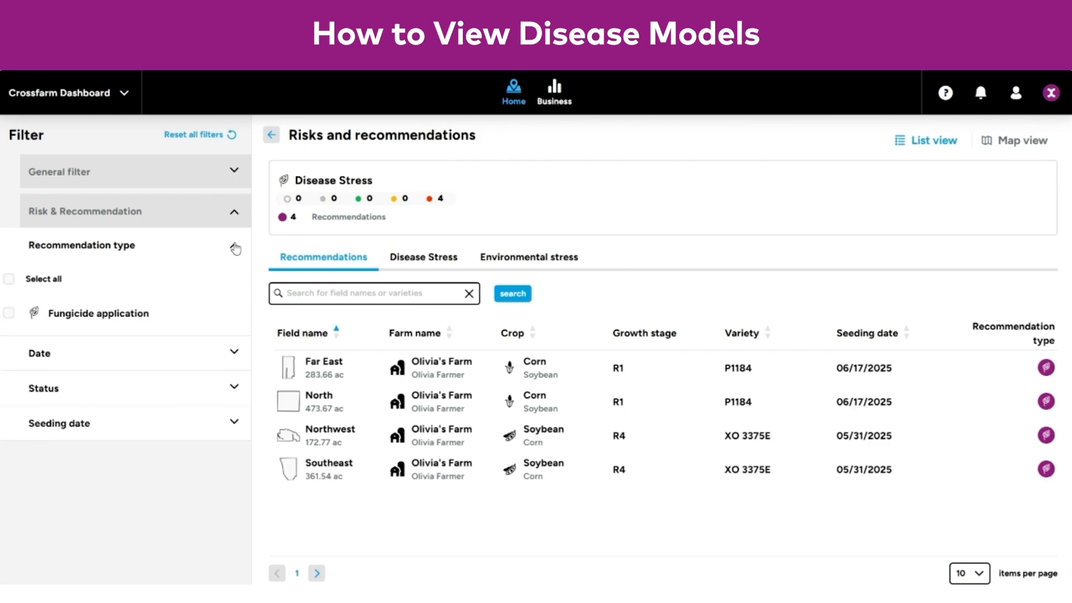
pyautogui.click(107, 319)
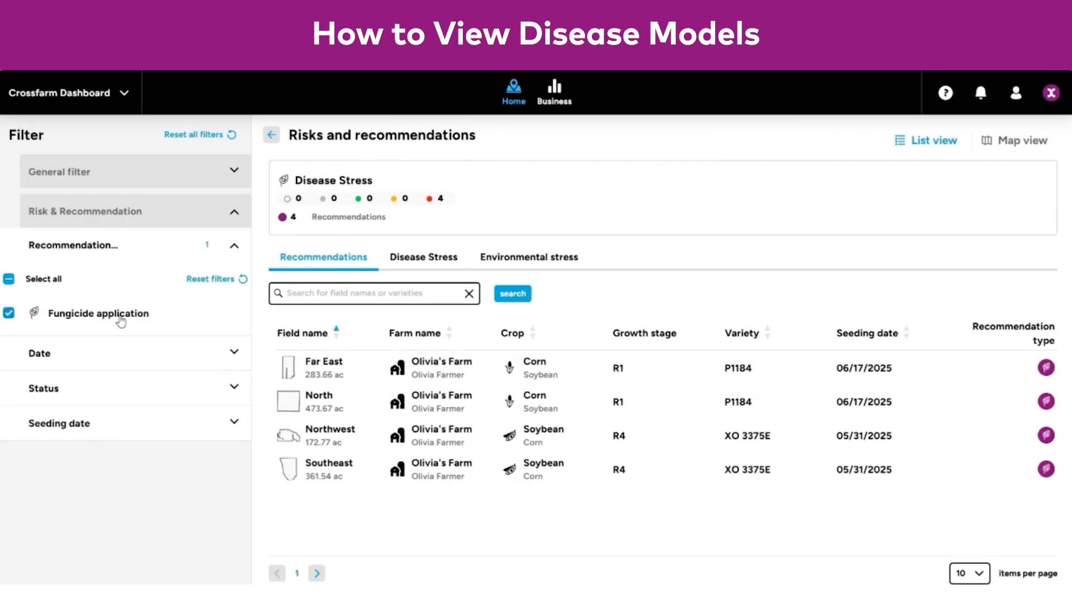
pyautogui.click(234, 245)
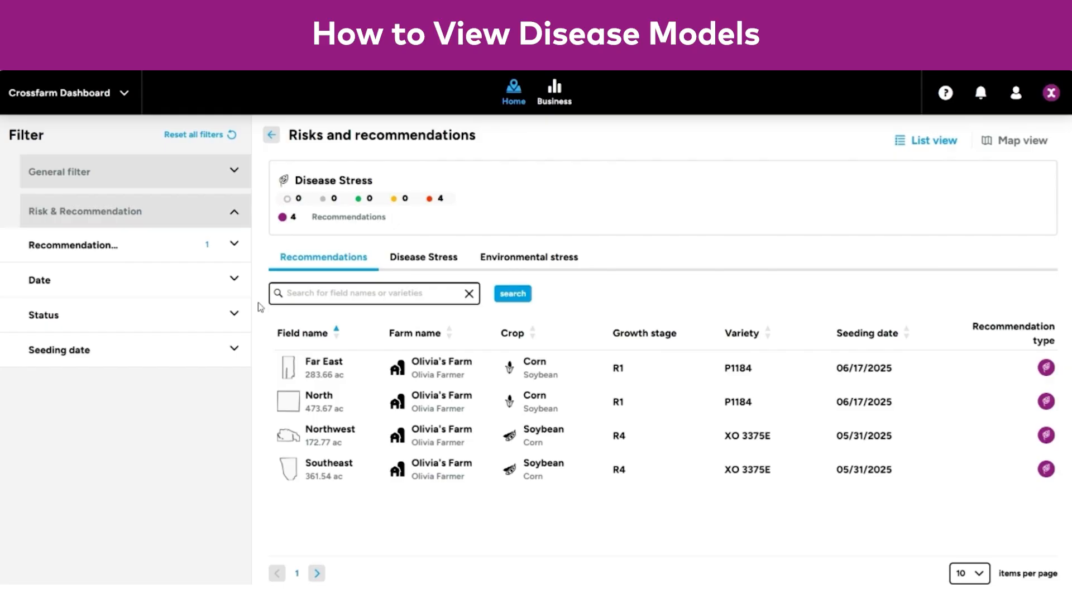
# Step: Open the Far East field's details from the list and examine its disease stress status and the explanation of its risk symbols
pyautogui.click(357, 372)
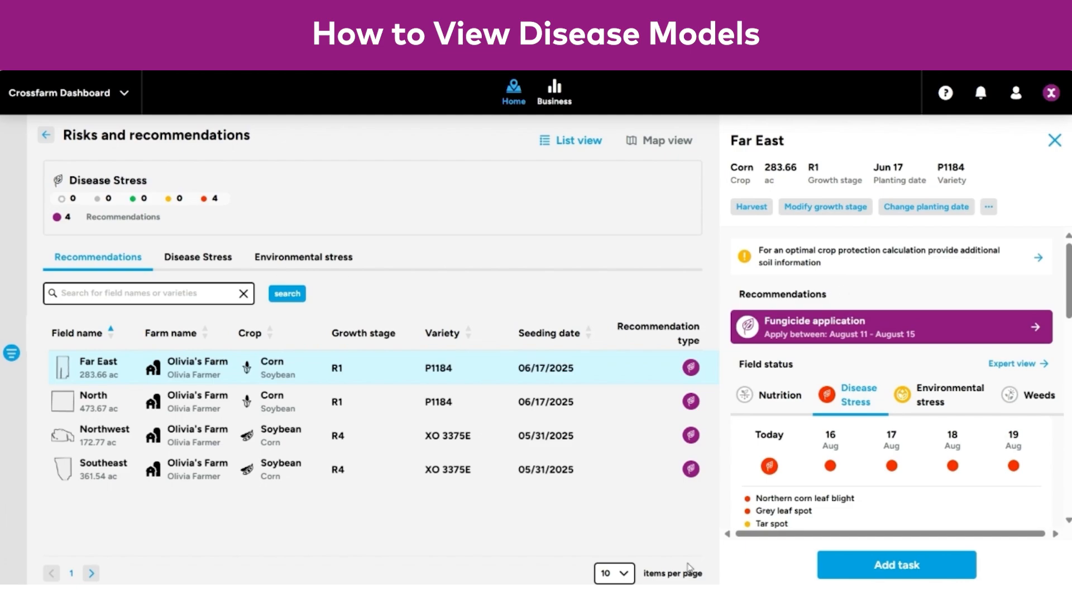
pyautogui.scroll(-2, 969, 451)
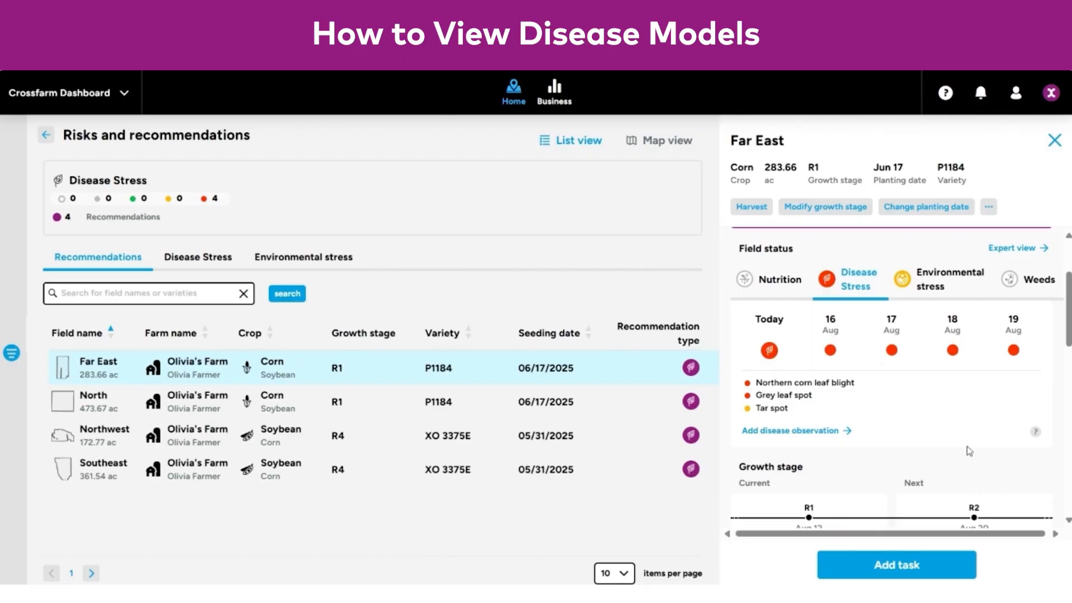
pyautogui.scroll(1, 969, 451)
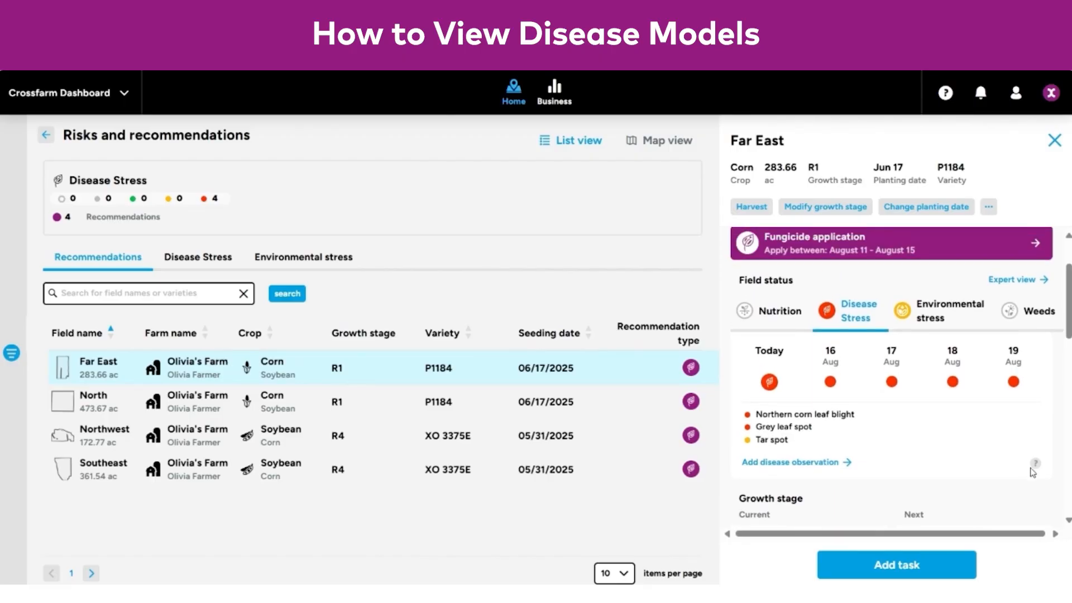
pyautogui.moveTo(1038, 468)
pyautogui.scroll(1, 862, 432)
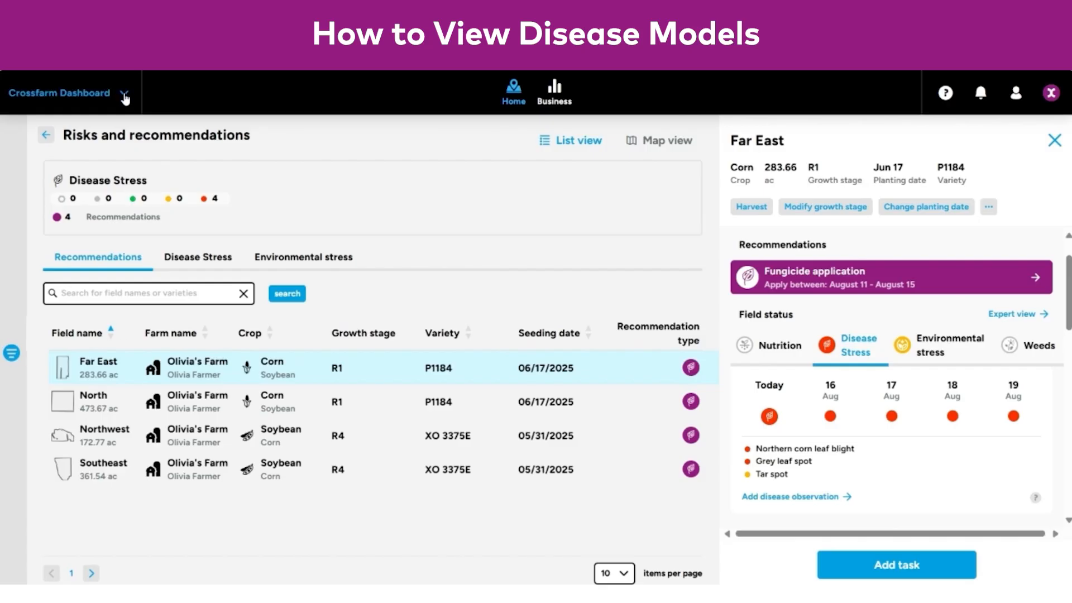
# Step: Switch from the crossfarm dashboard to Olivia's Farm and open the corn crop overview
pyautogui.click(125, 99)
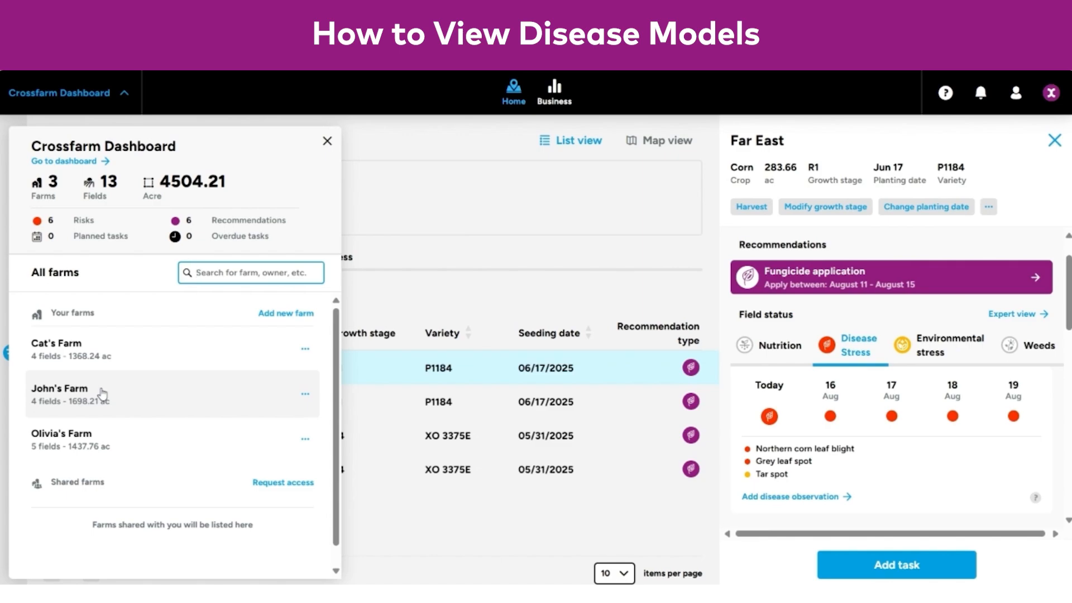
pyautogui.click(108, 439)
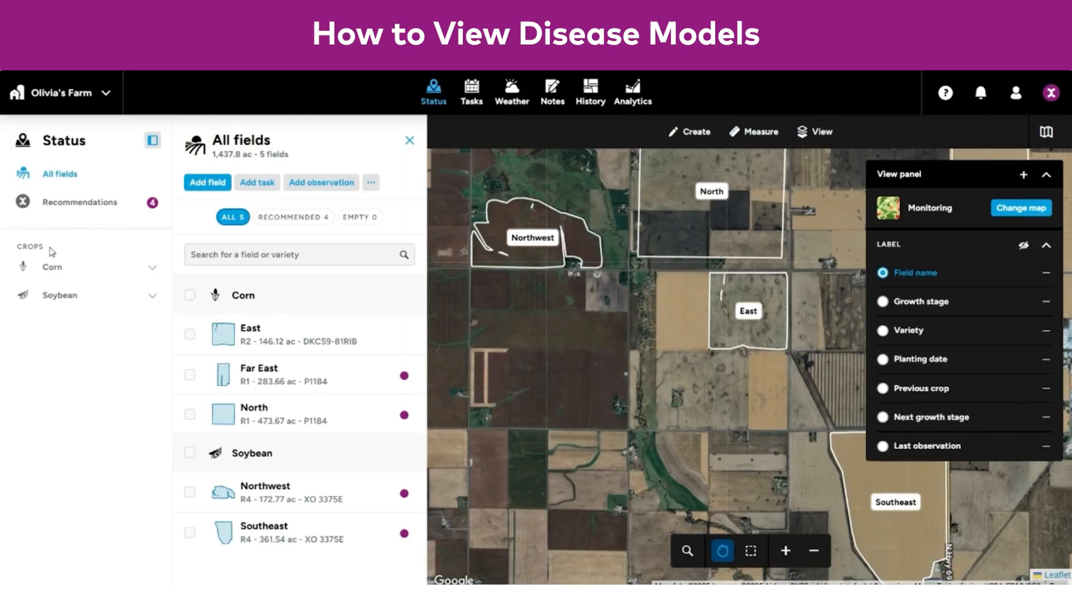
pyautogui.click(138, 274)
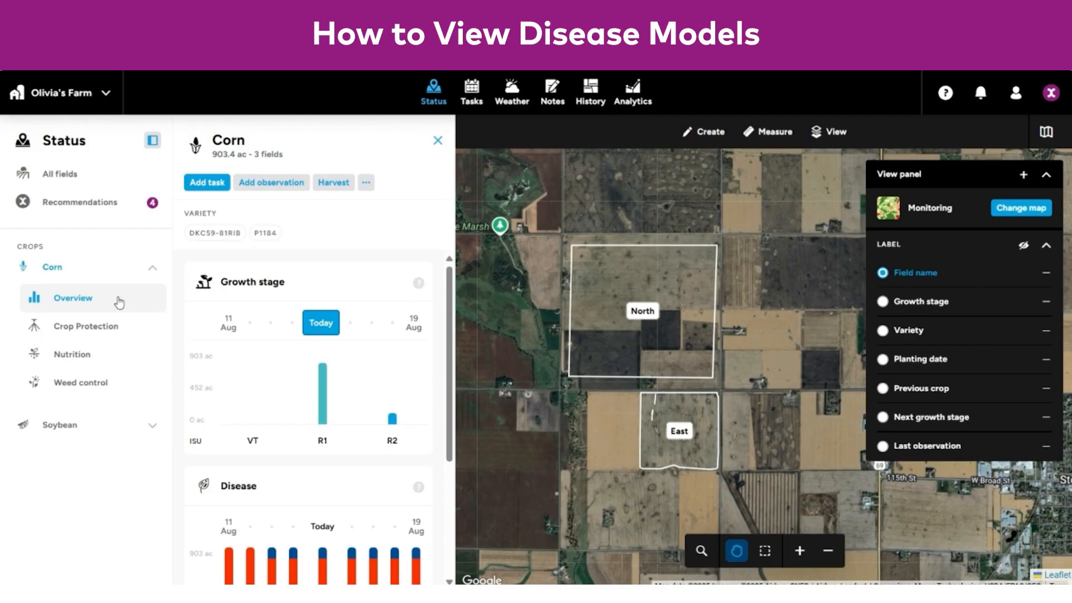
# Step: Examine the corn Disease chart for 11 to 19 August and its legend, comparing it with the growth stage chart
pyautogui.scroll(-3, 238, 307)
pyautogui.click(239, 308)
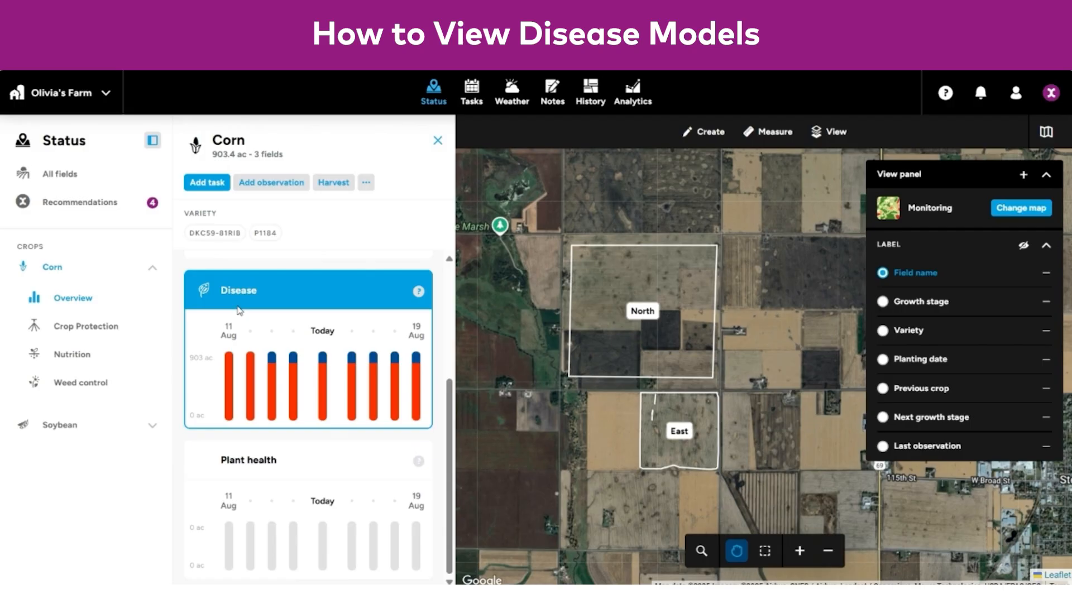
pyautogui.scroll(4, 239, 310)
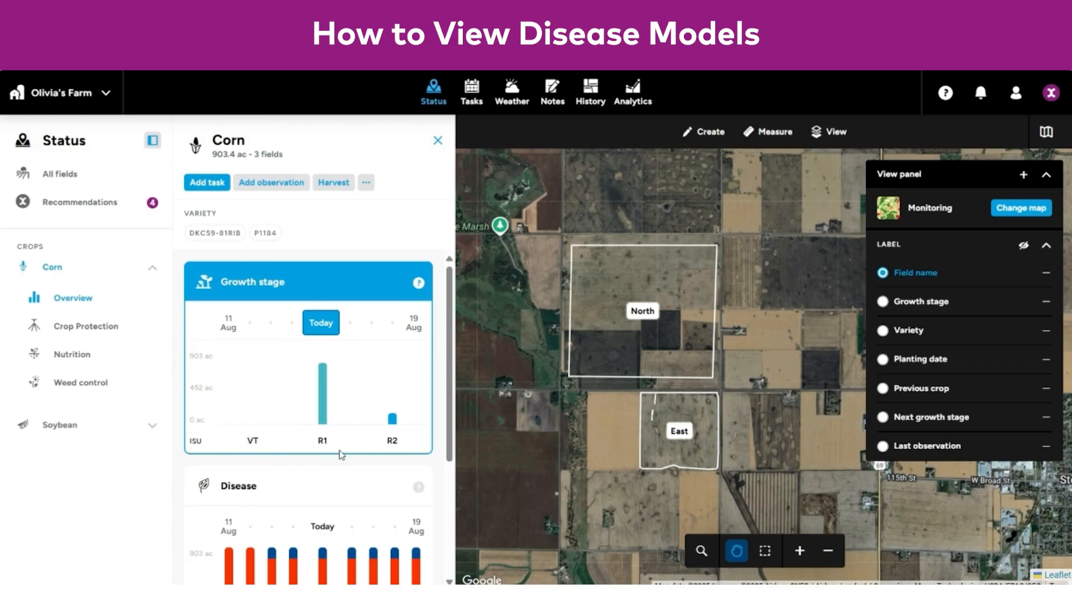
pyautogui.scroll(-3, 405, 446)
pyautogui.click(406, 447)
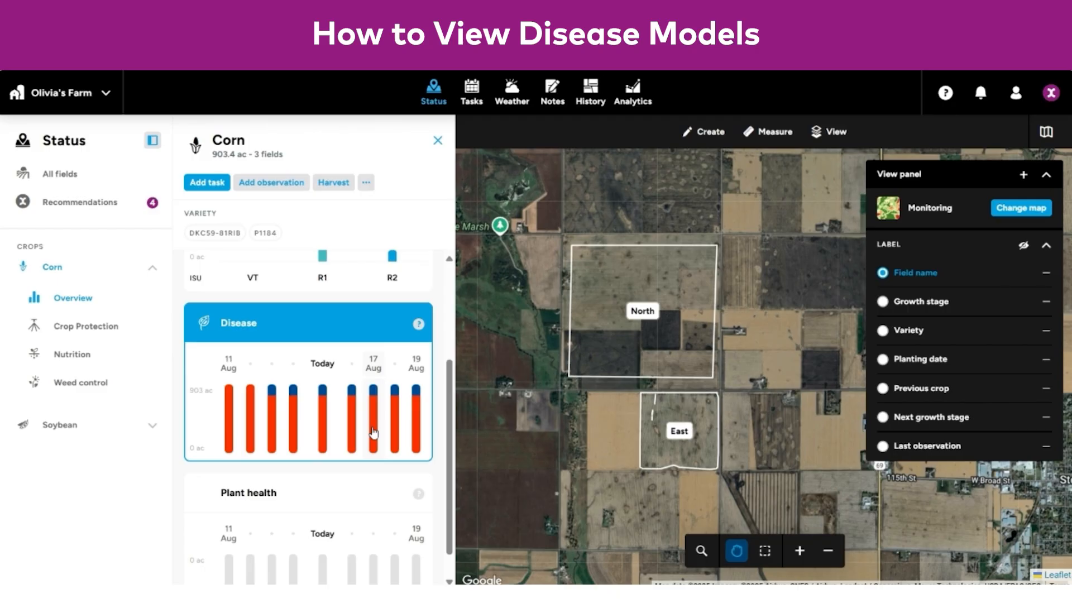
pyautogui.moveTo(422, 329)
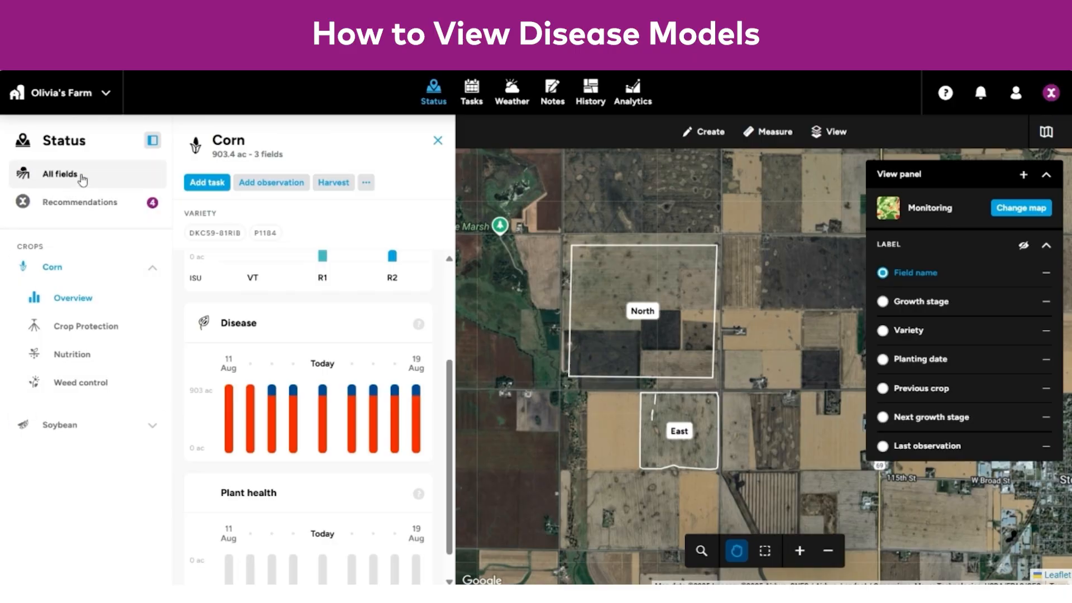
# Step: Open the Far East field from the list of all fields and examine its disease stress forecast, symbol legend and growth stage
pyautogui.click(82, 179)
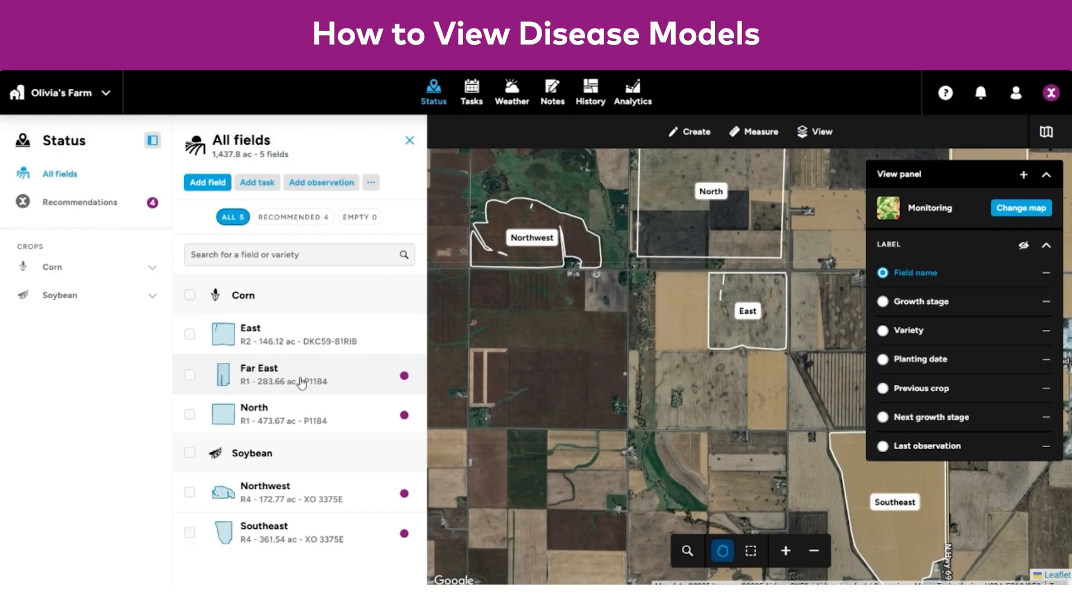
pyautogui.click(302, 384)
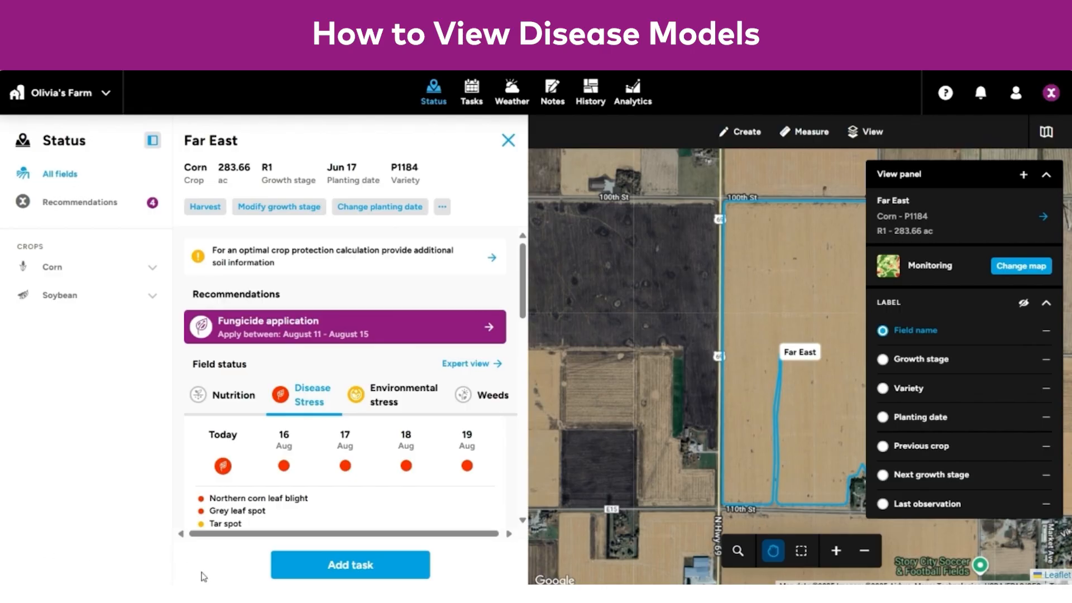
pyautogui.scroll(-1, 260, 451)
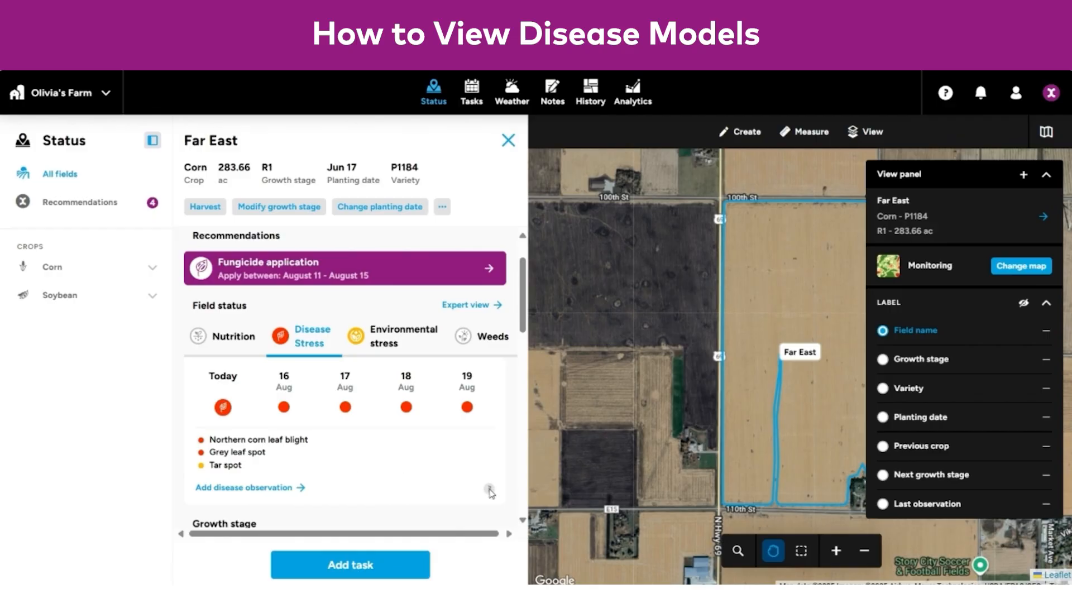
pyautogui.click(489, 490)
pyautogui.scroll(-2, 395, 458)
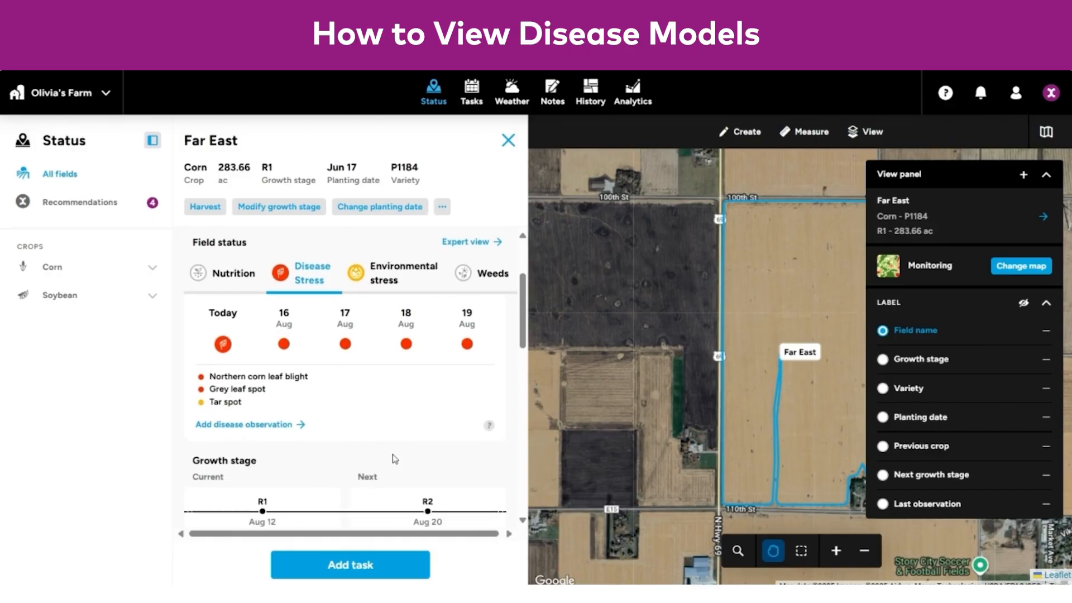
pyautogui.scroll(1, 394, 459)
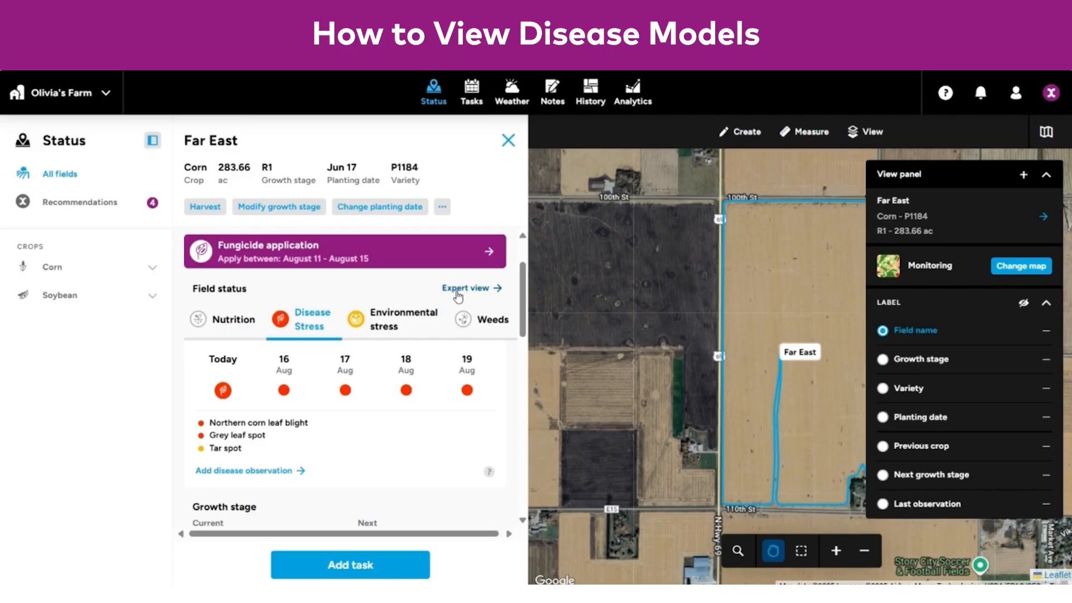
# Step: Open the Far East field's expert view, expand the Disease Stress rows per disease, and view the Disease Stress legend
pyautogui.click(458, 296)
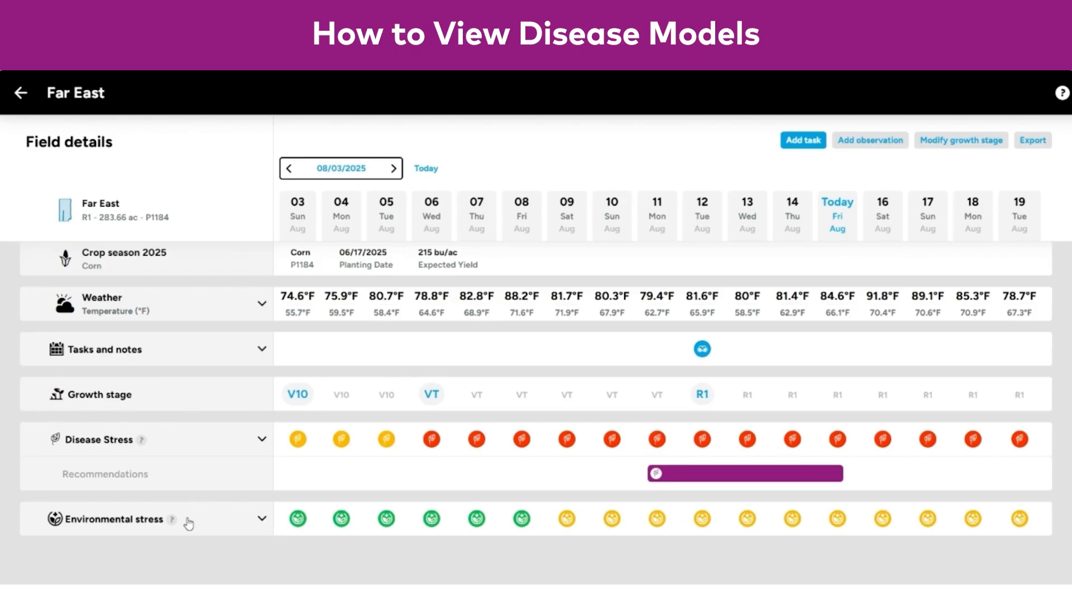
pyautogui.click(262, 439)
pyautogui.scroll(-2, 261, 444)
pyautogui.scroll(-1, 262, 447)
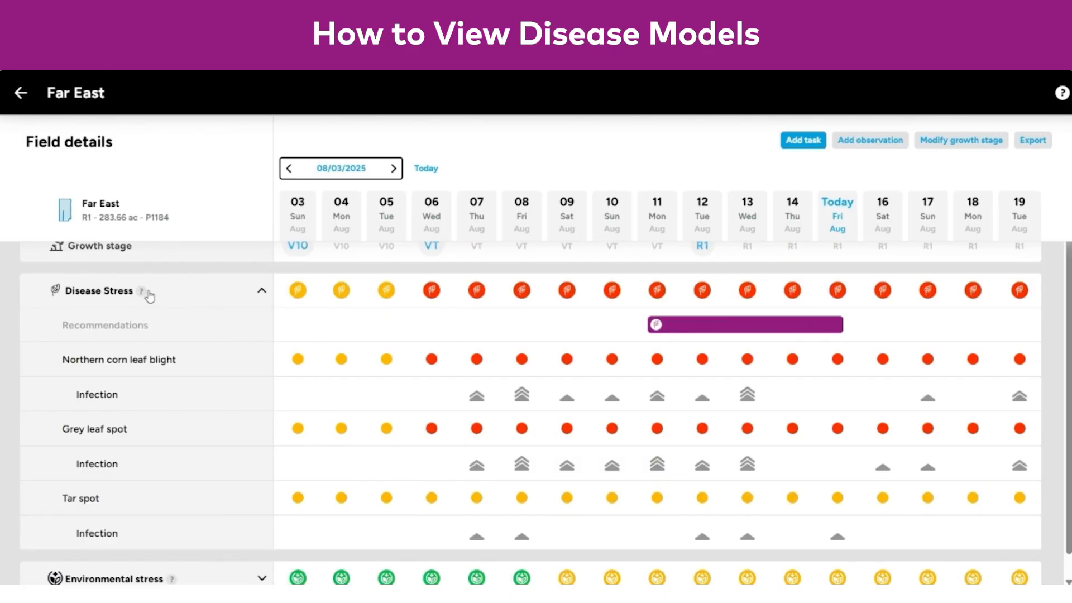
pyautogui.moveTo(142, 296)
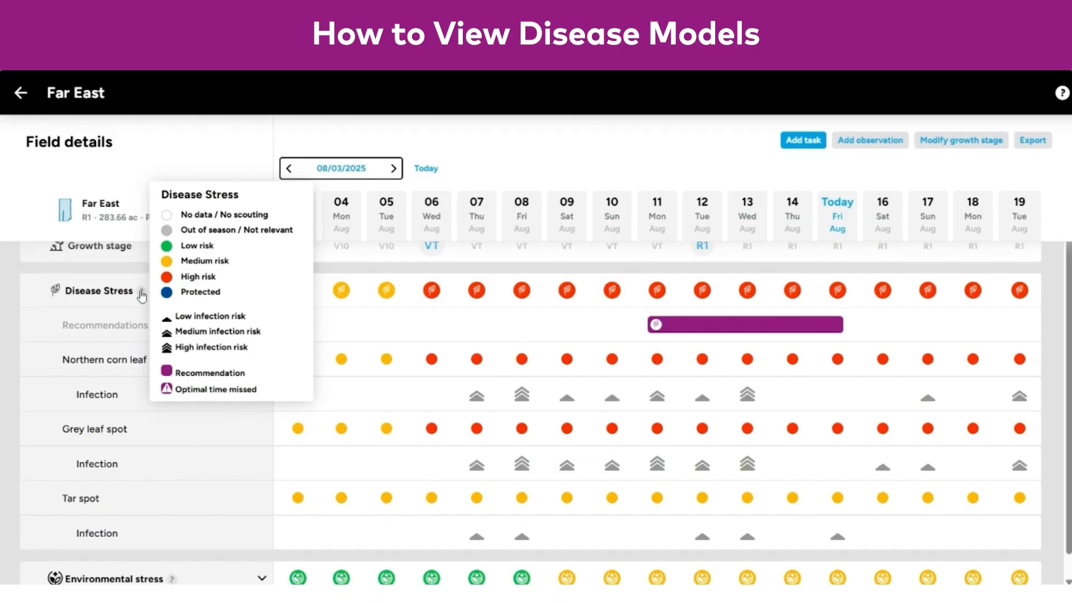